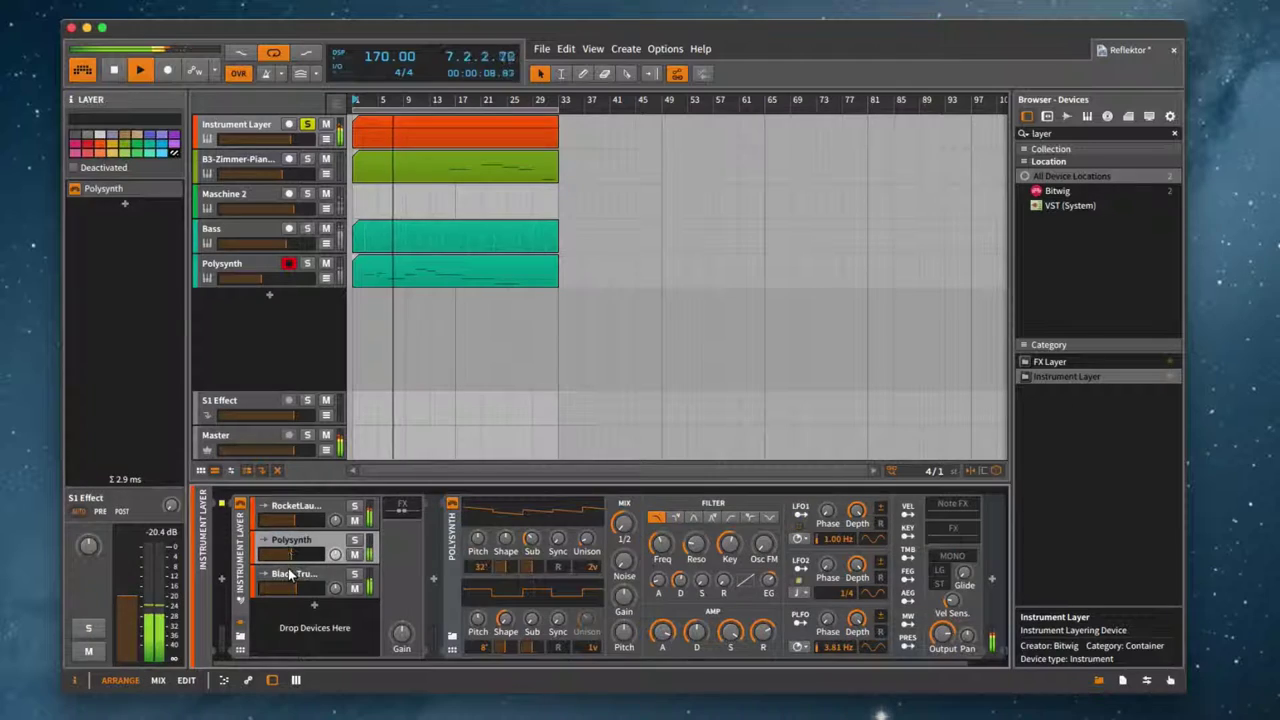
Examine the layers inside the Instrument Layer track and the device chains of the B3-Zimmer-PianoPad and Maschine 2 tracks.
click(291, 574)
click(296, 513)
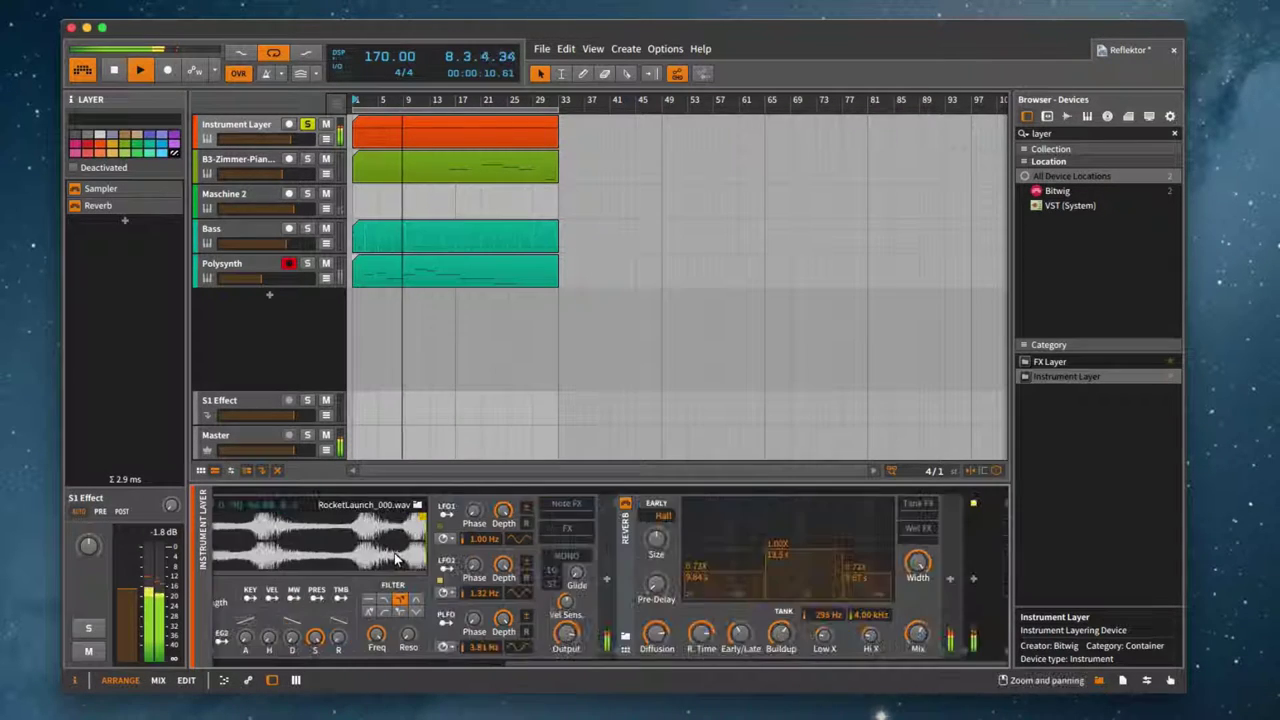
click(308, 539)
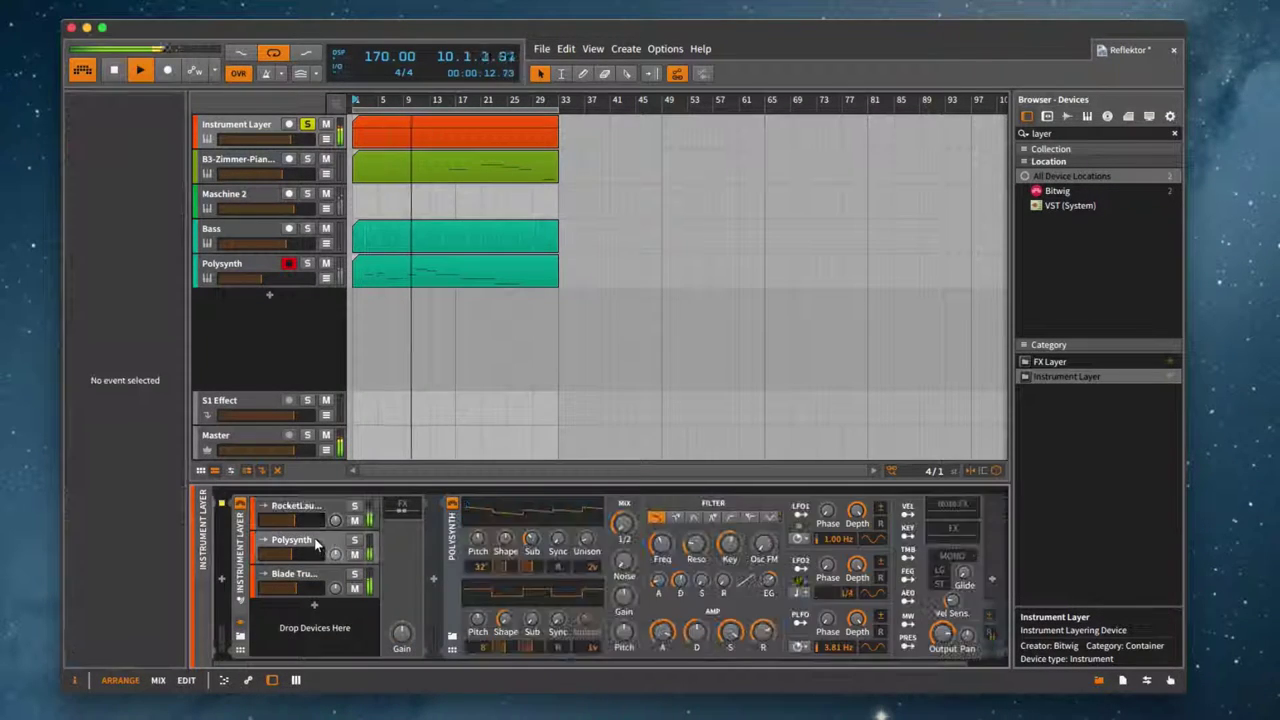
scroll(399, 570, right, 2)
scroll(399, 569, left, 2)
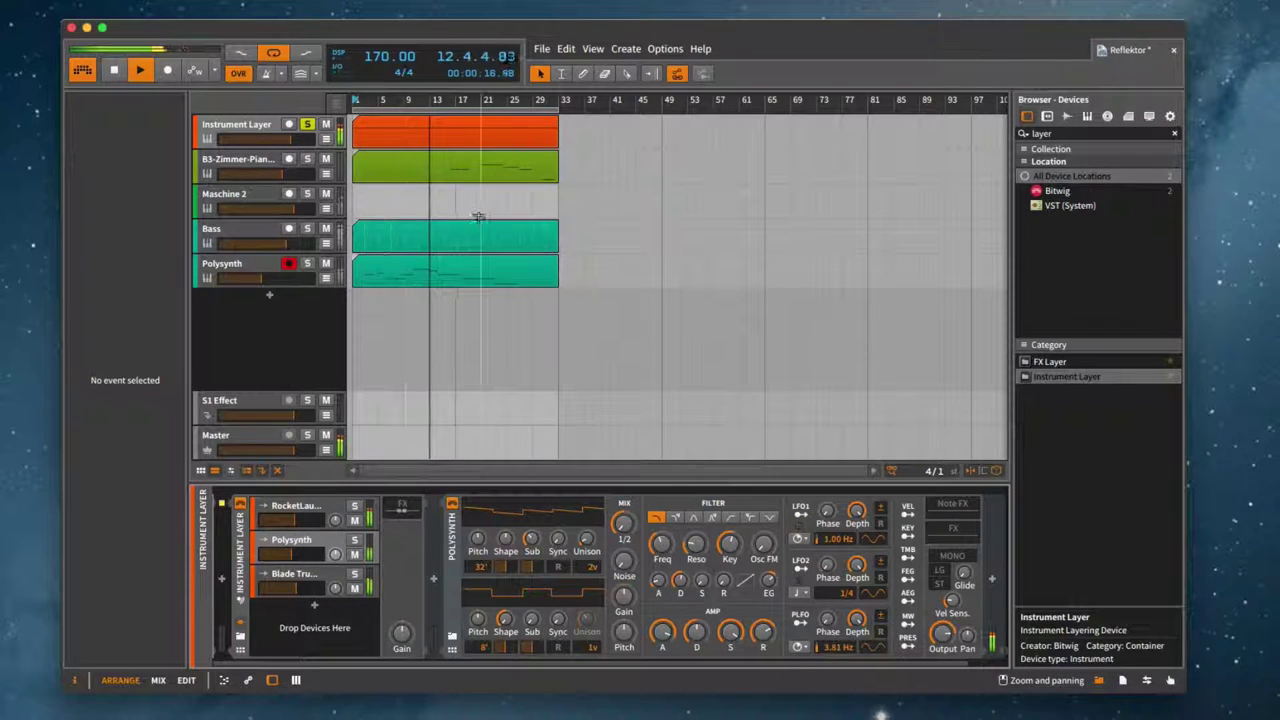
drag(405, 110, 500, 206)
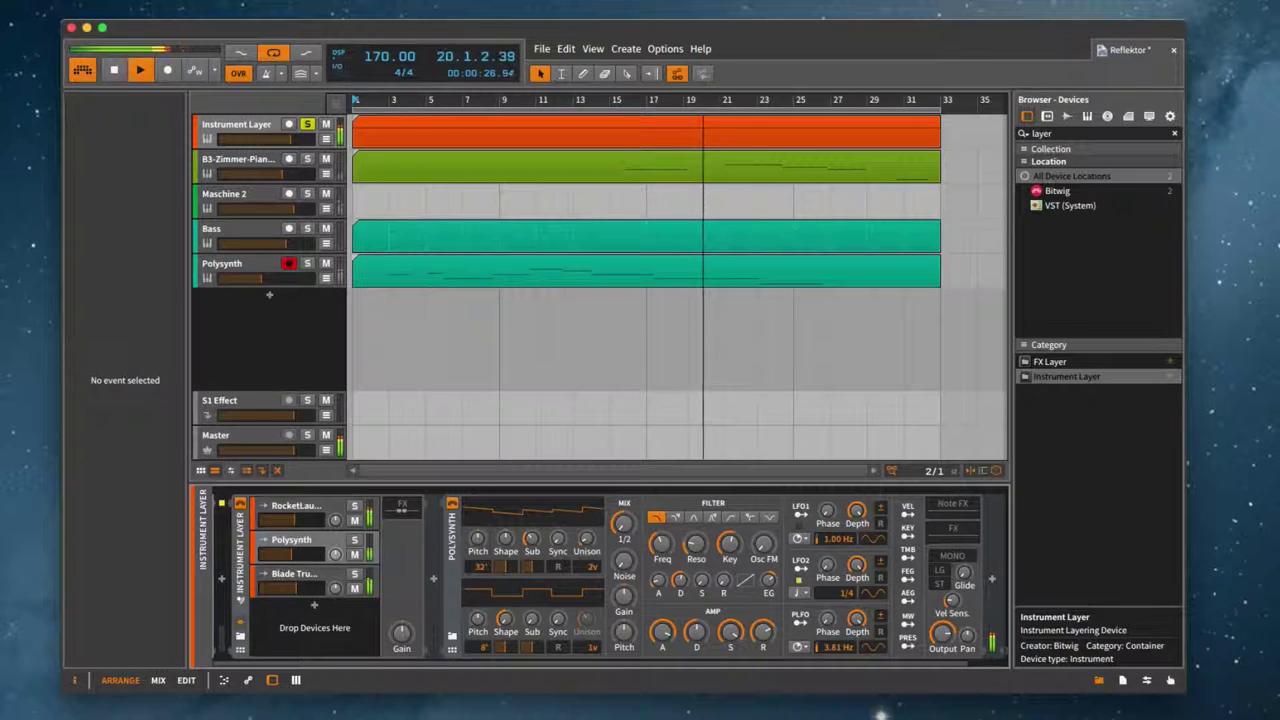
click(265, 178)
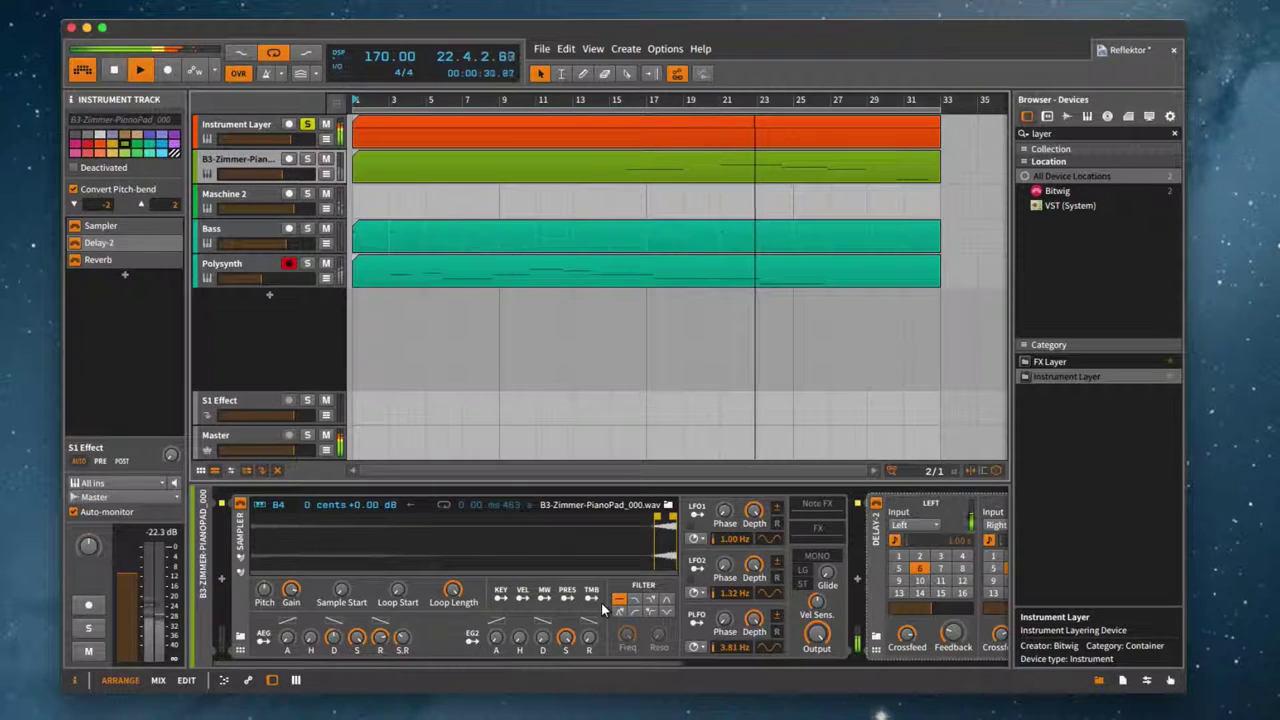
scroll(601, 602, right, 5)
scroll(601, 602, left, 5)
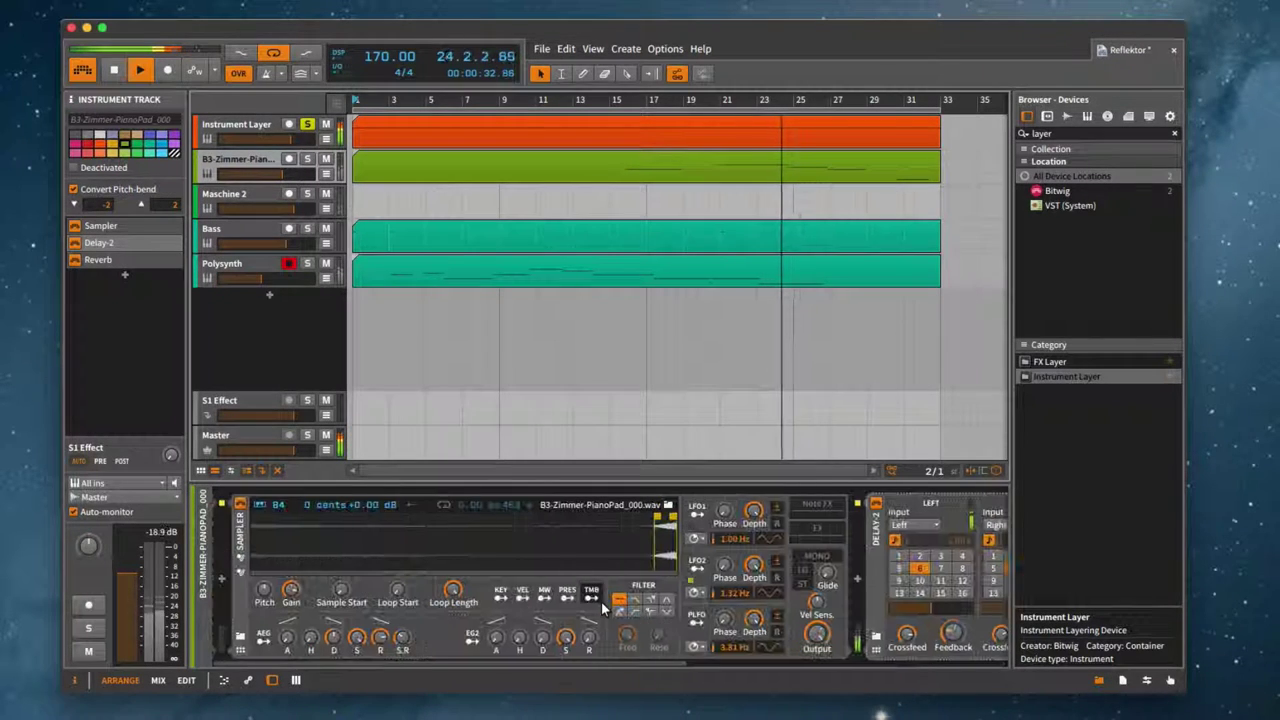
click(256, 194)
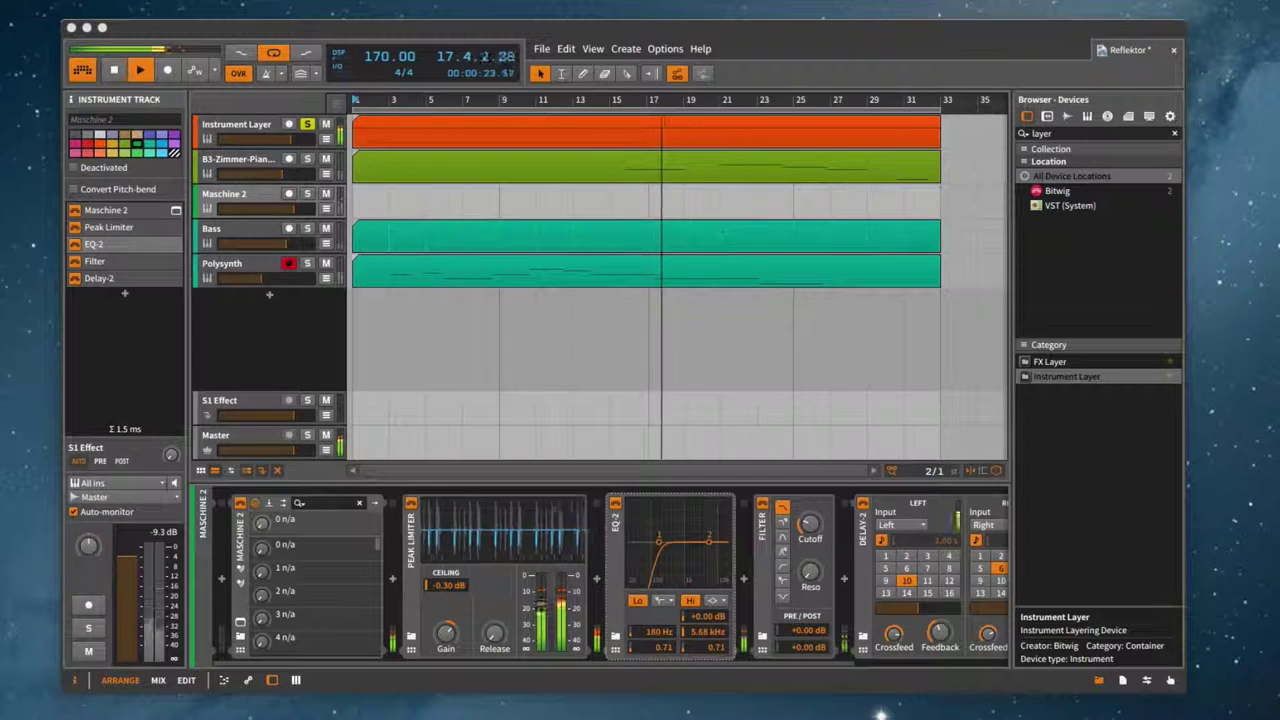
Solo the B3-Zimmer-PianoPad track and inspect the device chains of that track and the Master track.
click(307, 161)
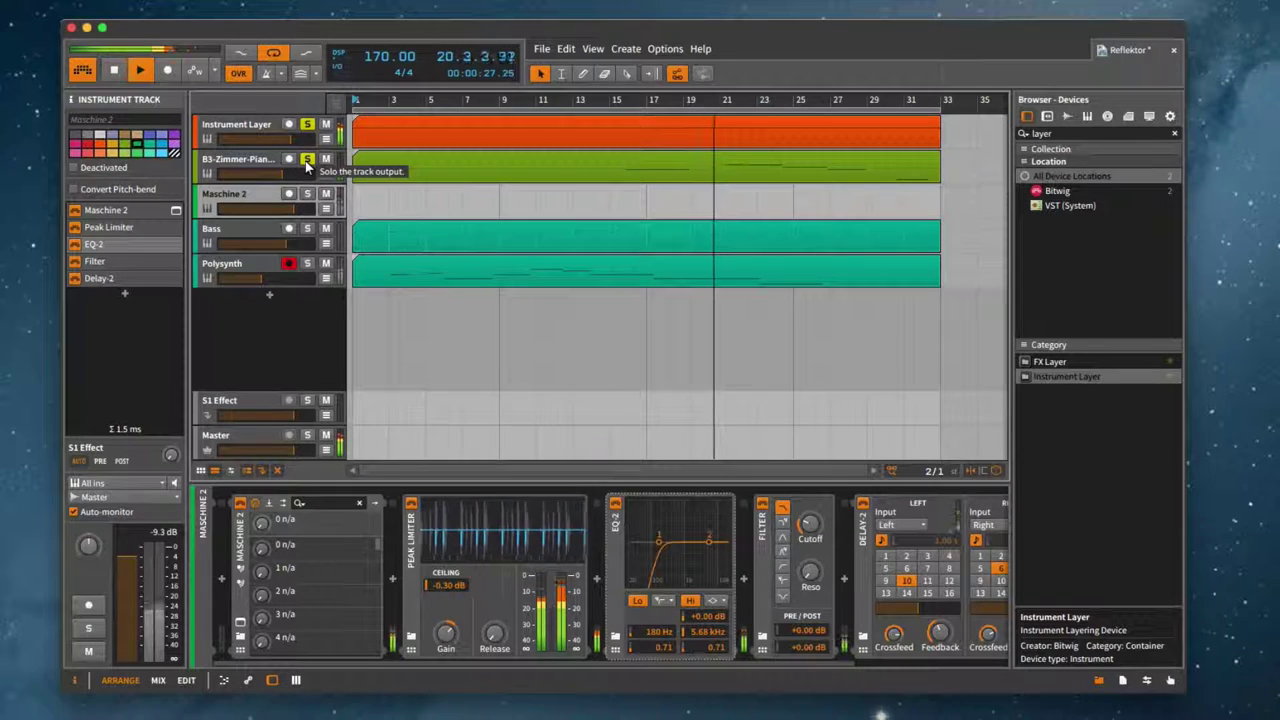
click(264, 161)
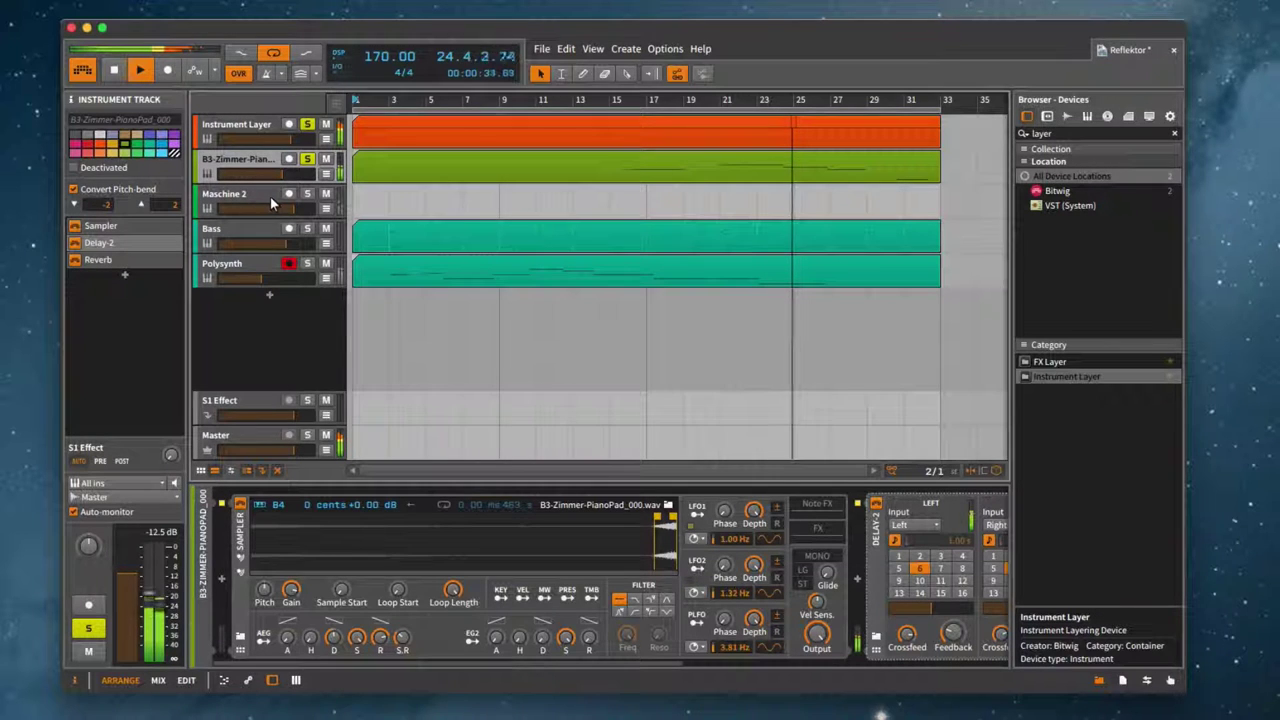
click(233, 433)
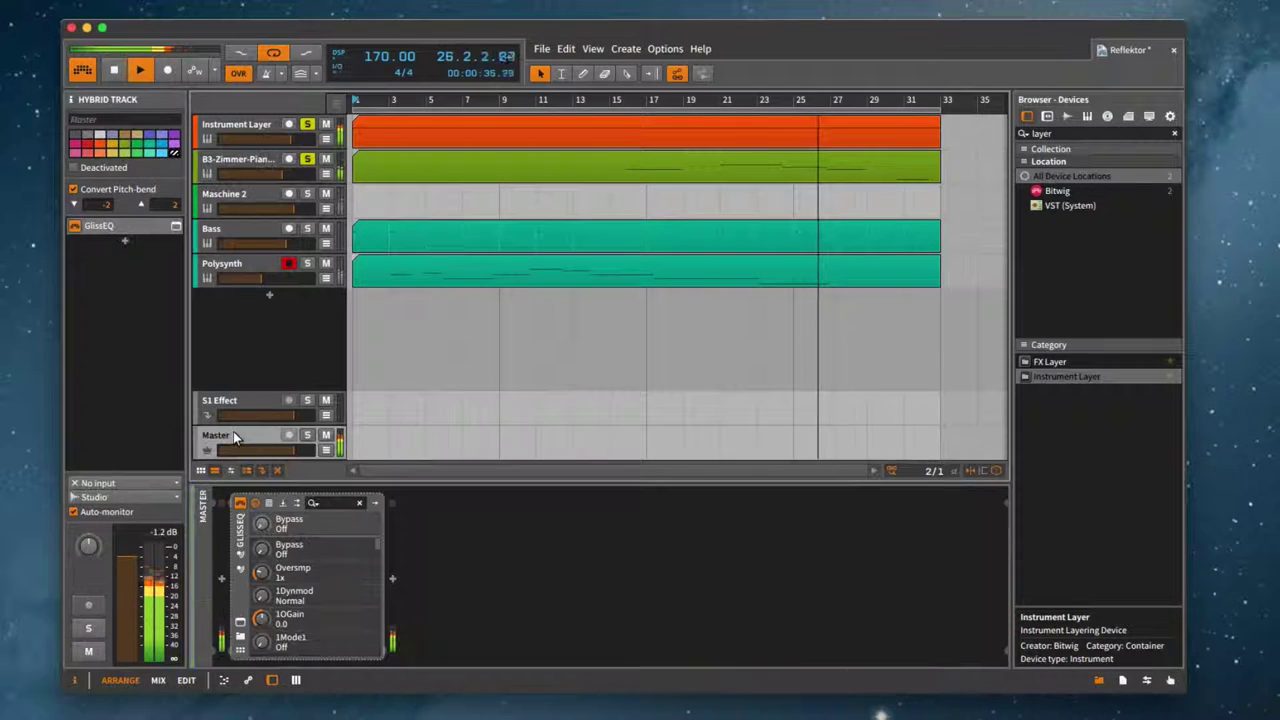
click(268, 170)
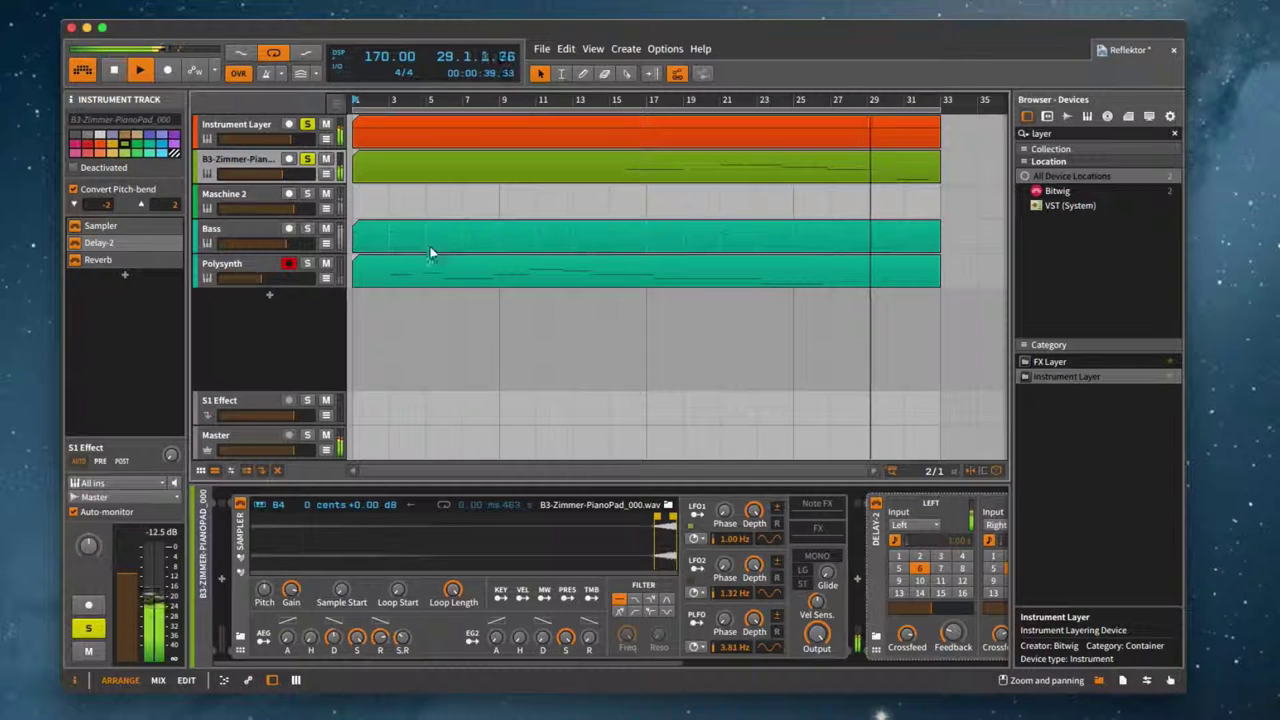
Solo the Maschine 2 track and assign its Filter Cutoff and EQ-2 low-band frequency to a controller.
click(290, 207)
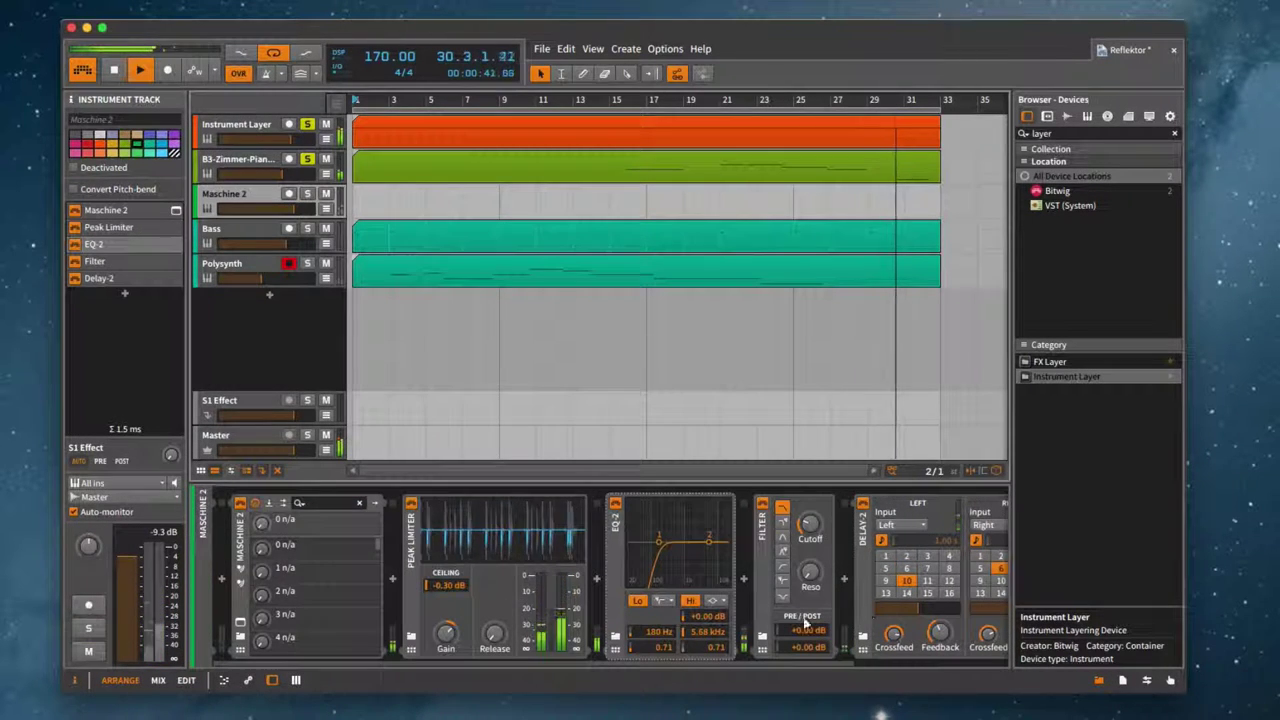
right_click(816, 527)
click(826, 545)
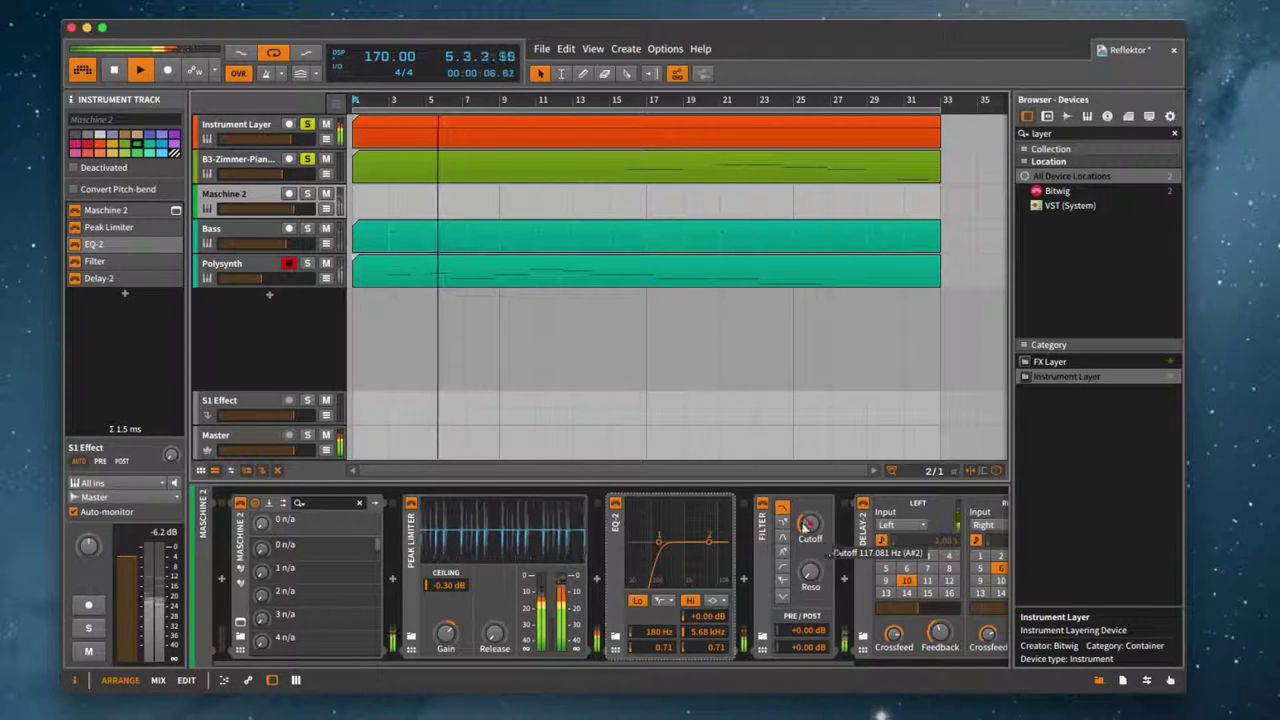
click(307, 194)
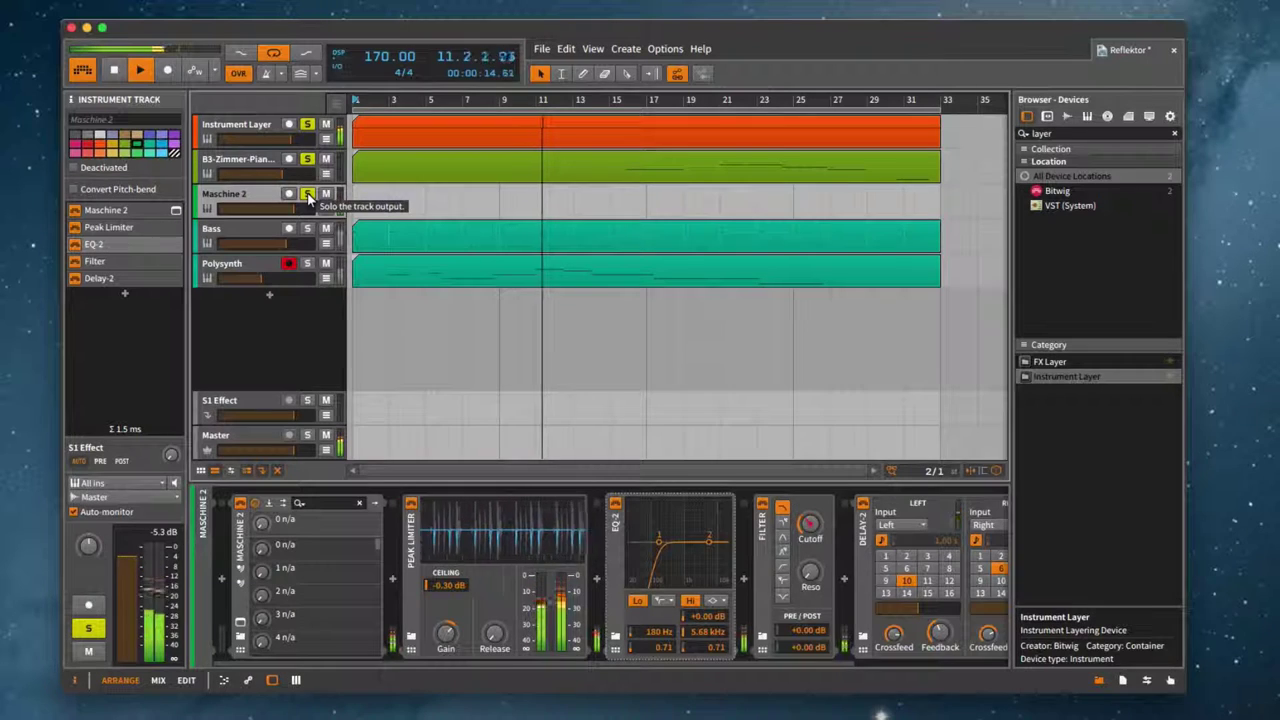
right_click(658, 632)
click(695, 650)
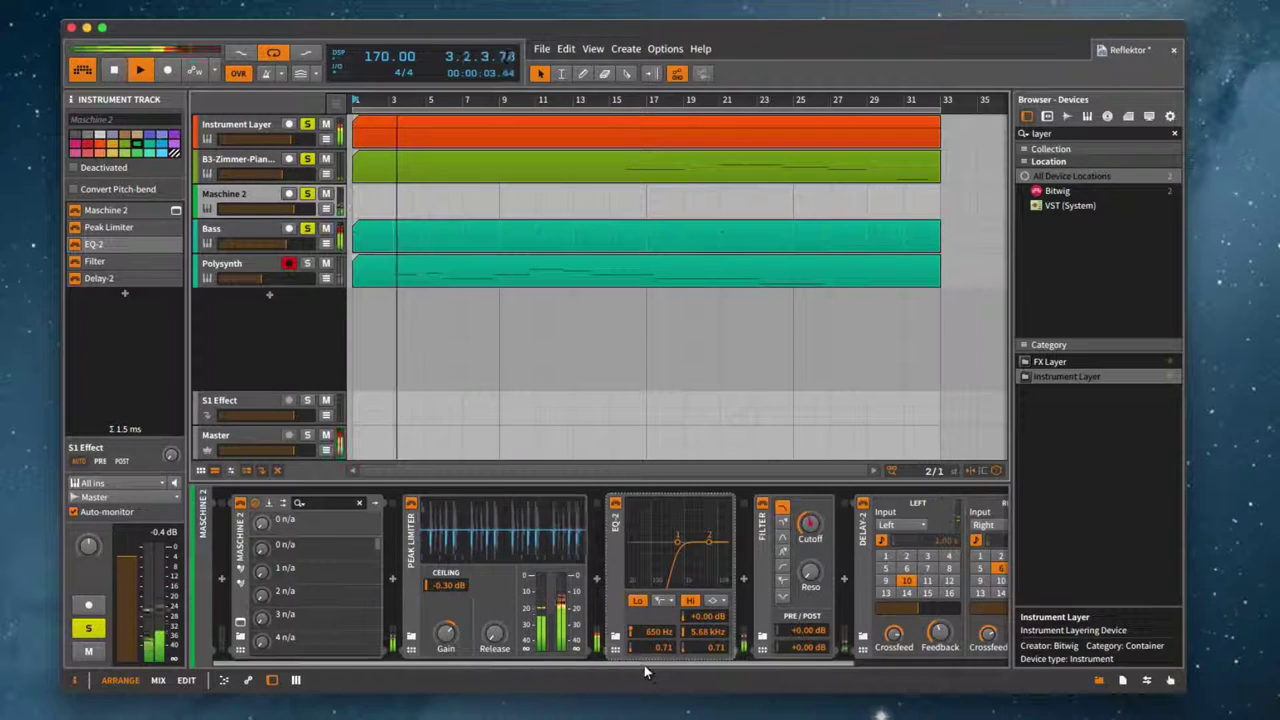
Add a Reverb after Delay-2 on the Maschine 2 track, with the Reverb mix at 58% and the Delay-2 mix at 72%.
scroll(644, 665, right, 5)
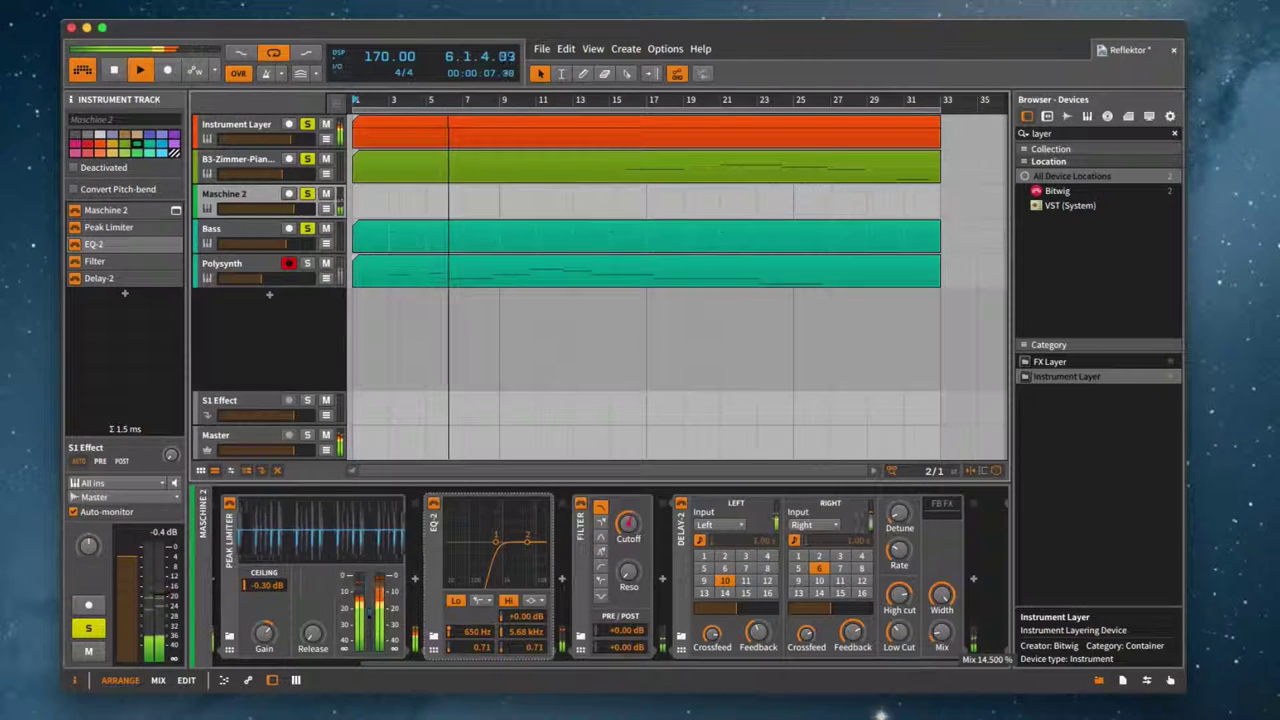
click(973, 580)
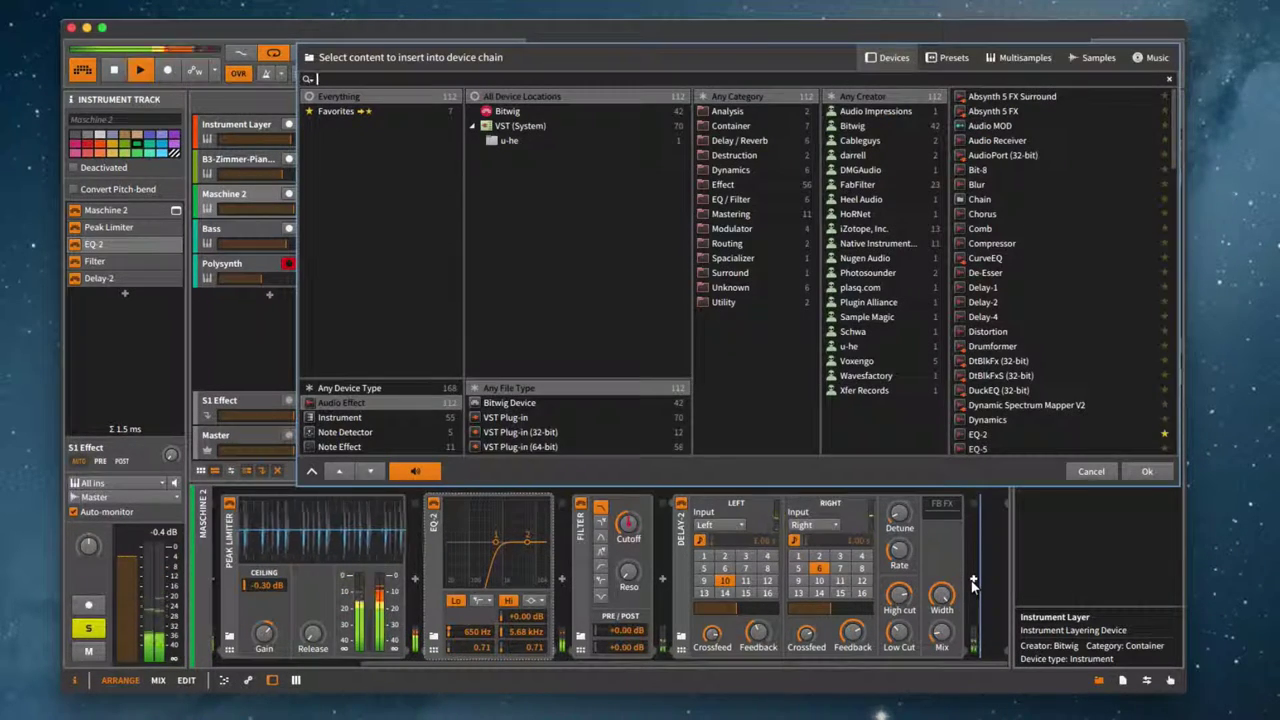
text(rever)
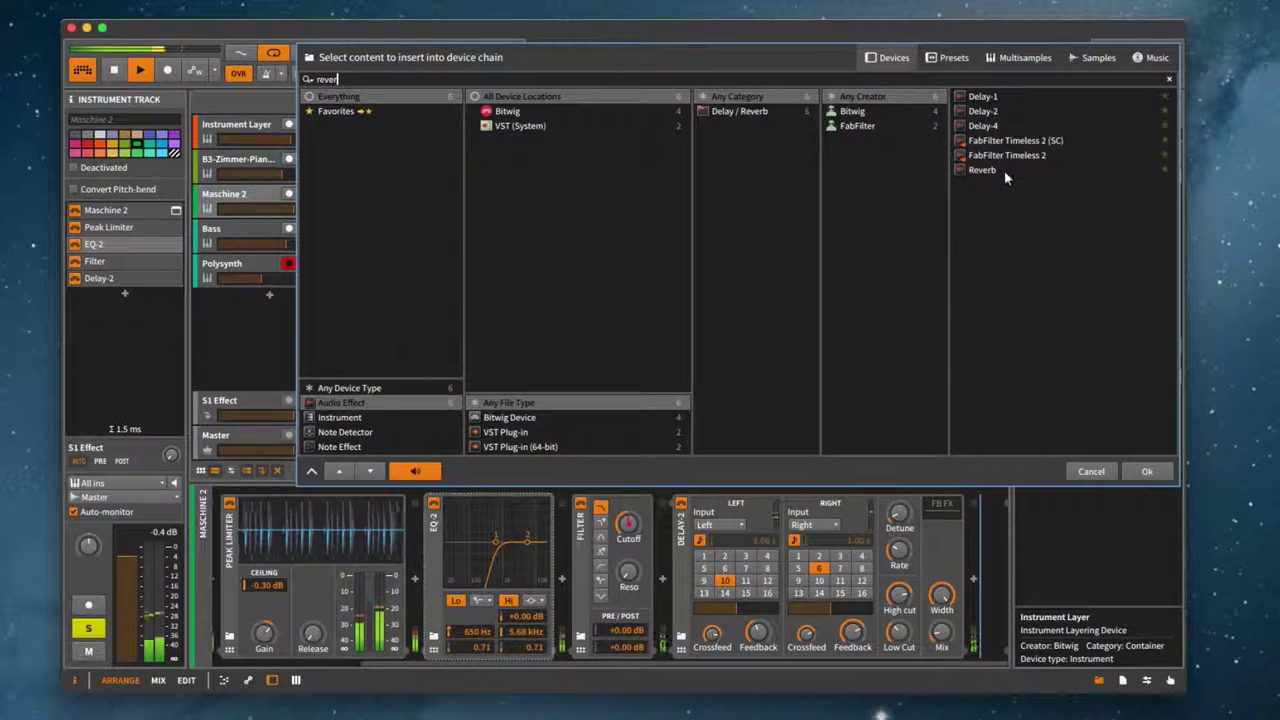
double_click(1004, 171)
scroll(857, 661, right, 5)
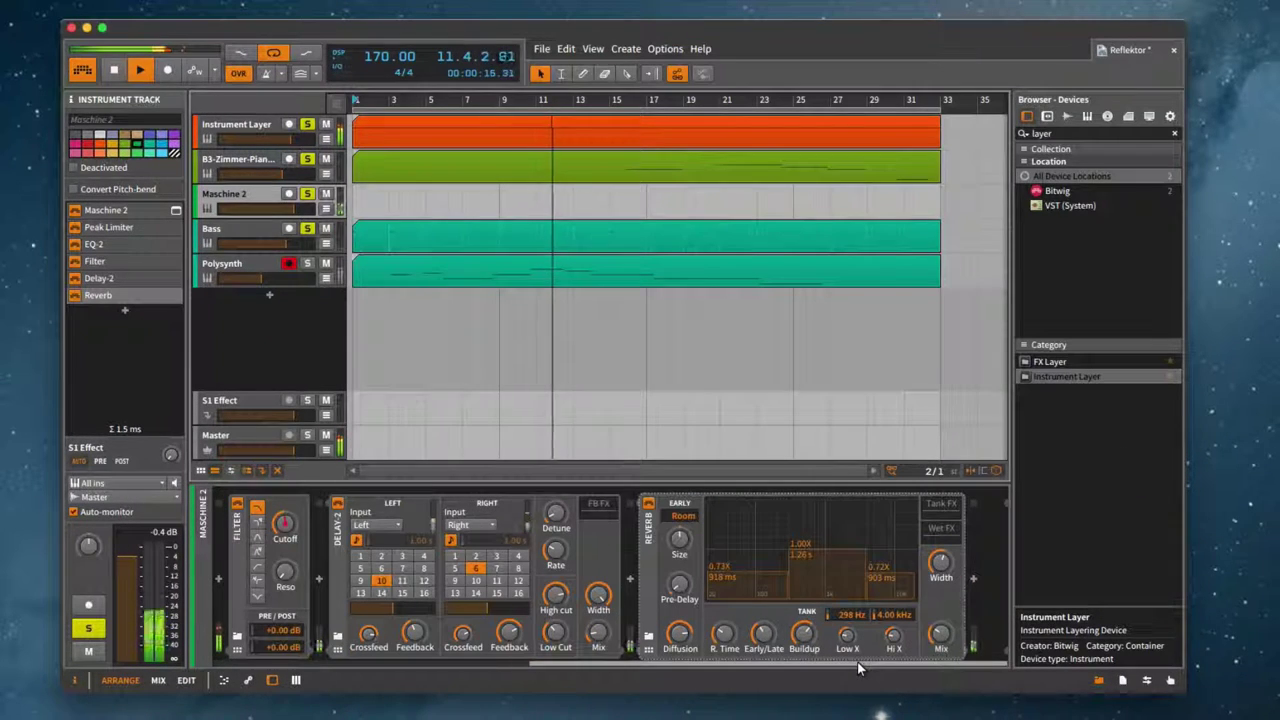
mouse_move(940, 636)
mouse_down()
mouse_move(940, 601)
mouse_move(940, 633)
mouse_up()
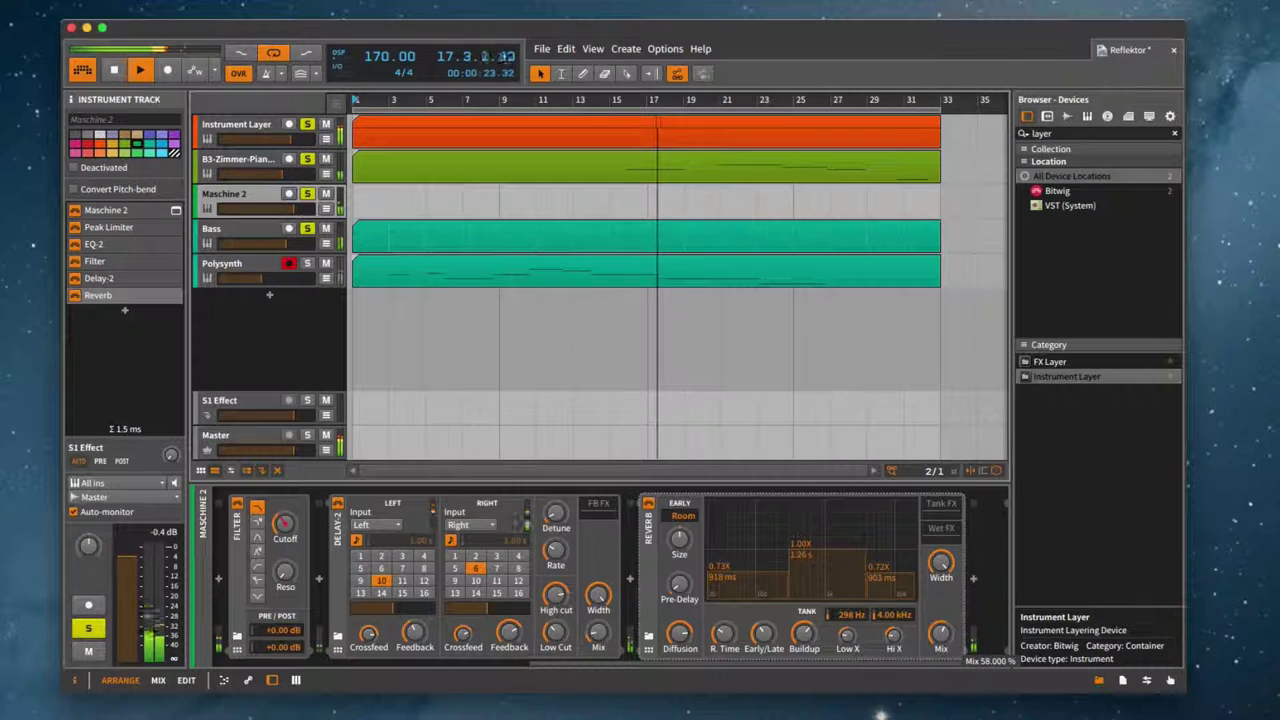
drag(598, 633, 598, 604)
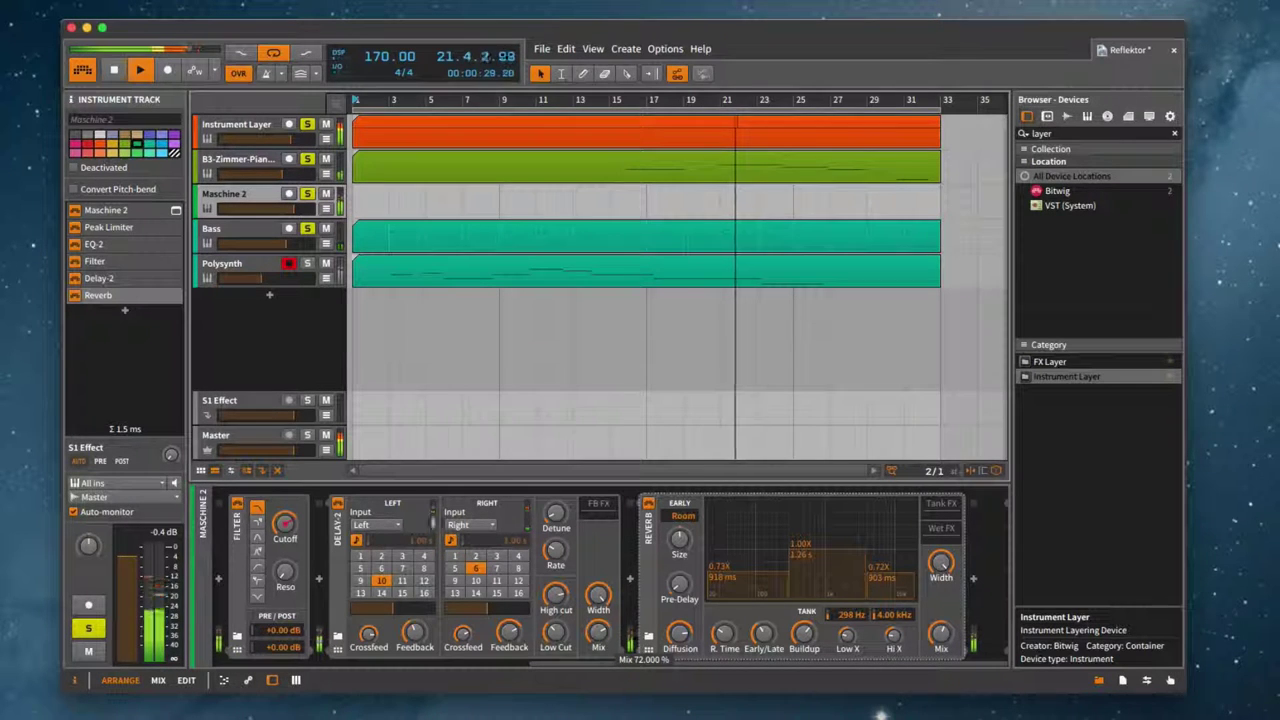
Switch the Maschine 2 track's Reverb to Hall, lengthen its tank reverb time to 11.7 s and raise its mix.
drag(939, 634, 939, 620)
drag(683, 518, 683, 508)
drag(724, 634, 724, 604)
drag(940, 634, 940, 624)
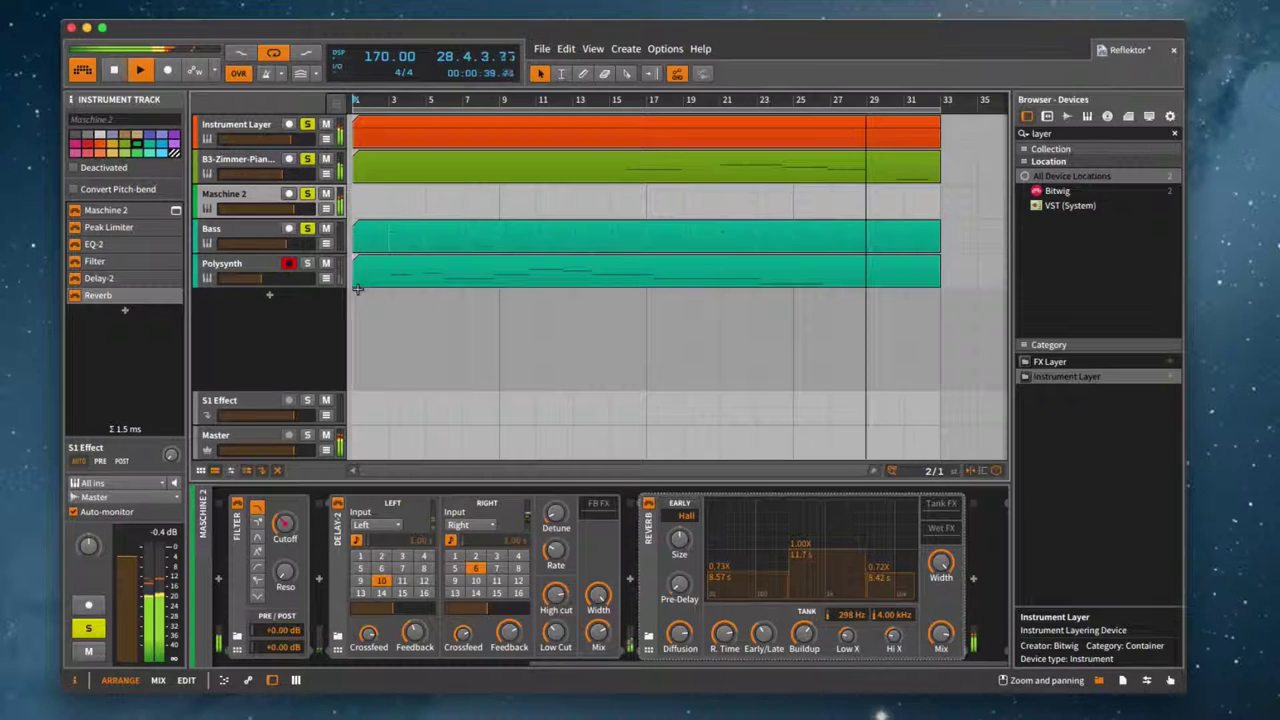
Solo the Polysynth track and adjust the Delay-2 mix on the Maschine 2 track.
click(307, 266)
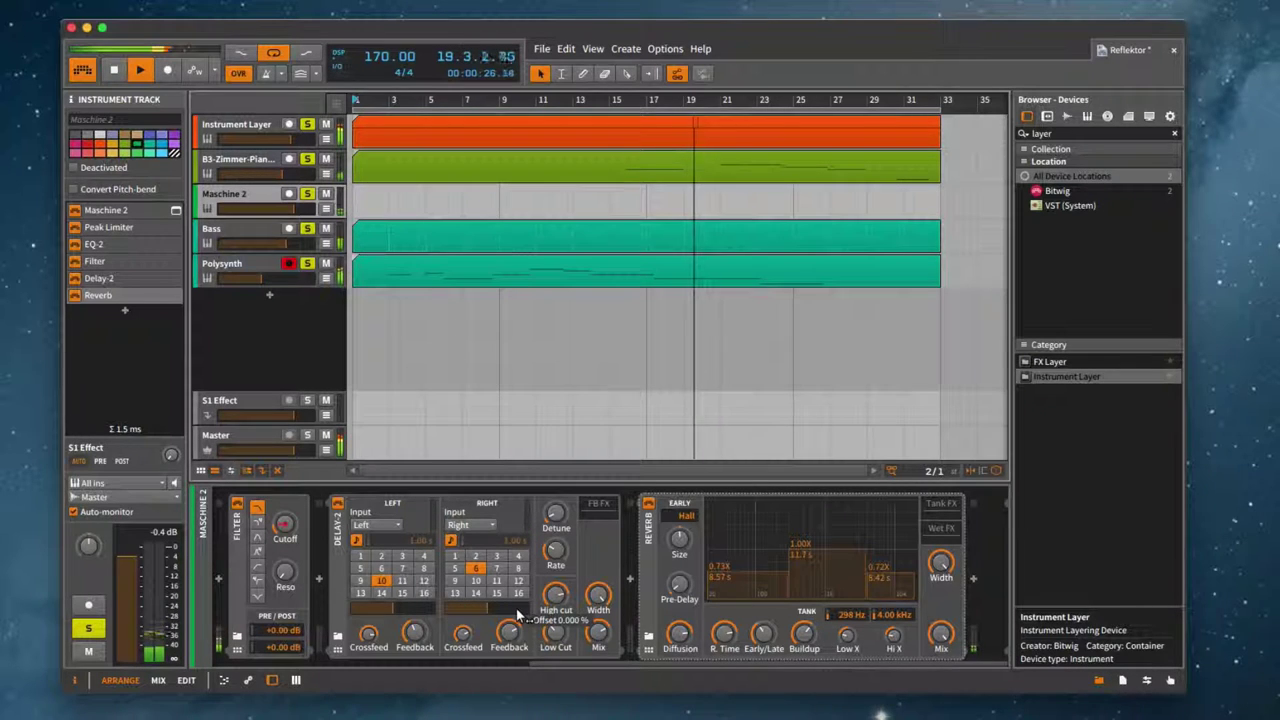
drag(555, 668, 431, 672)
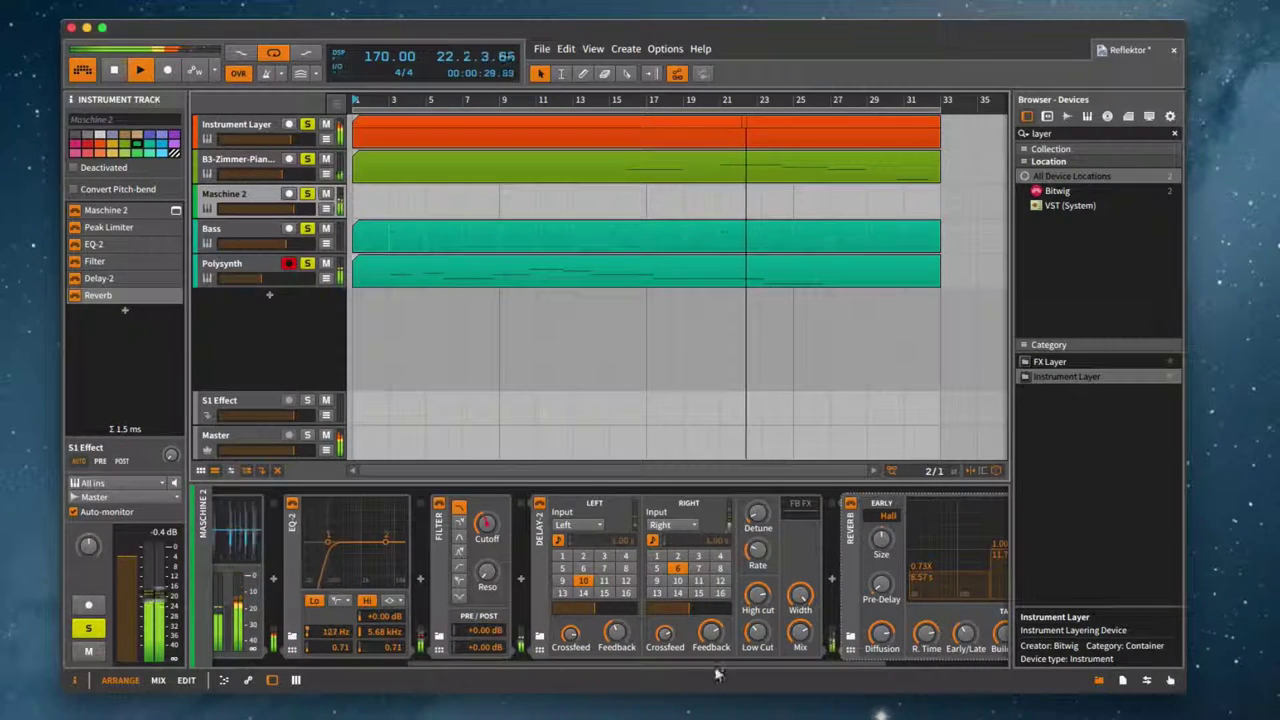
drag(799, 632, 921, 663)
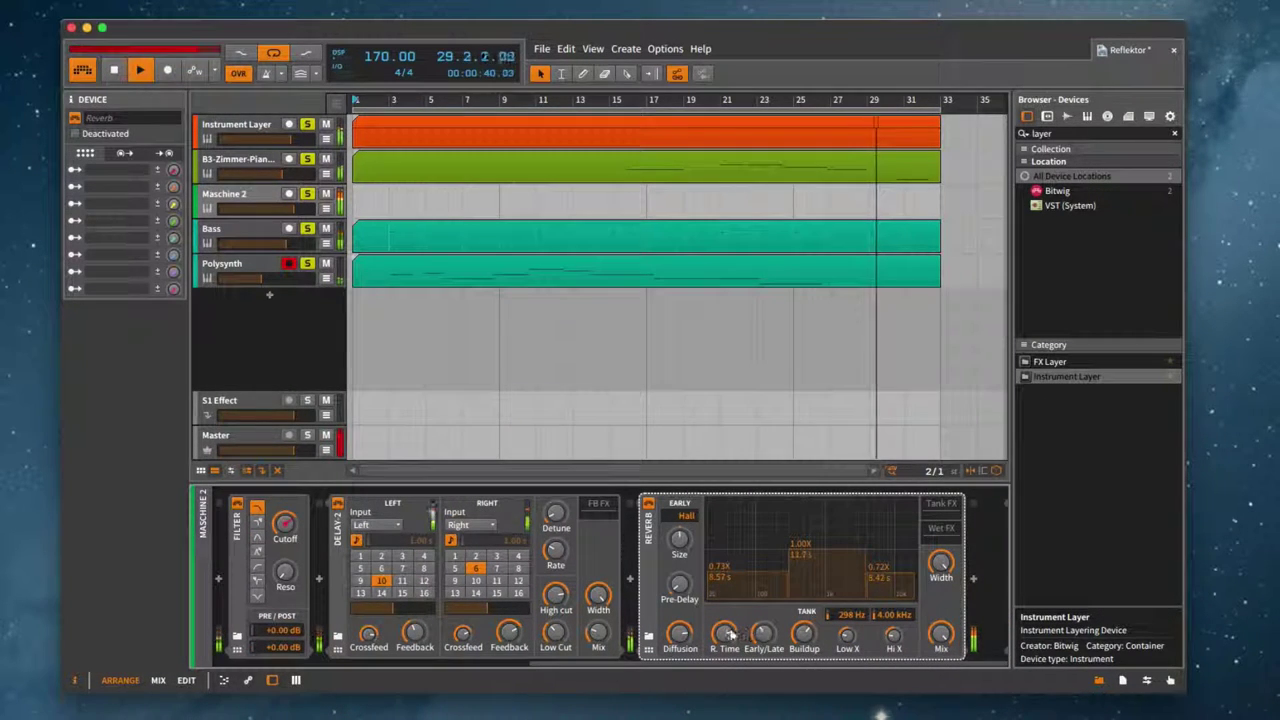
Shorten the Maschine 2 track's tank reverb time to 1.78 s and lower the Reverb's mix.
drag(726, 634, 726, 687)
drag(941, 636, 941, 652)
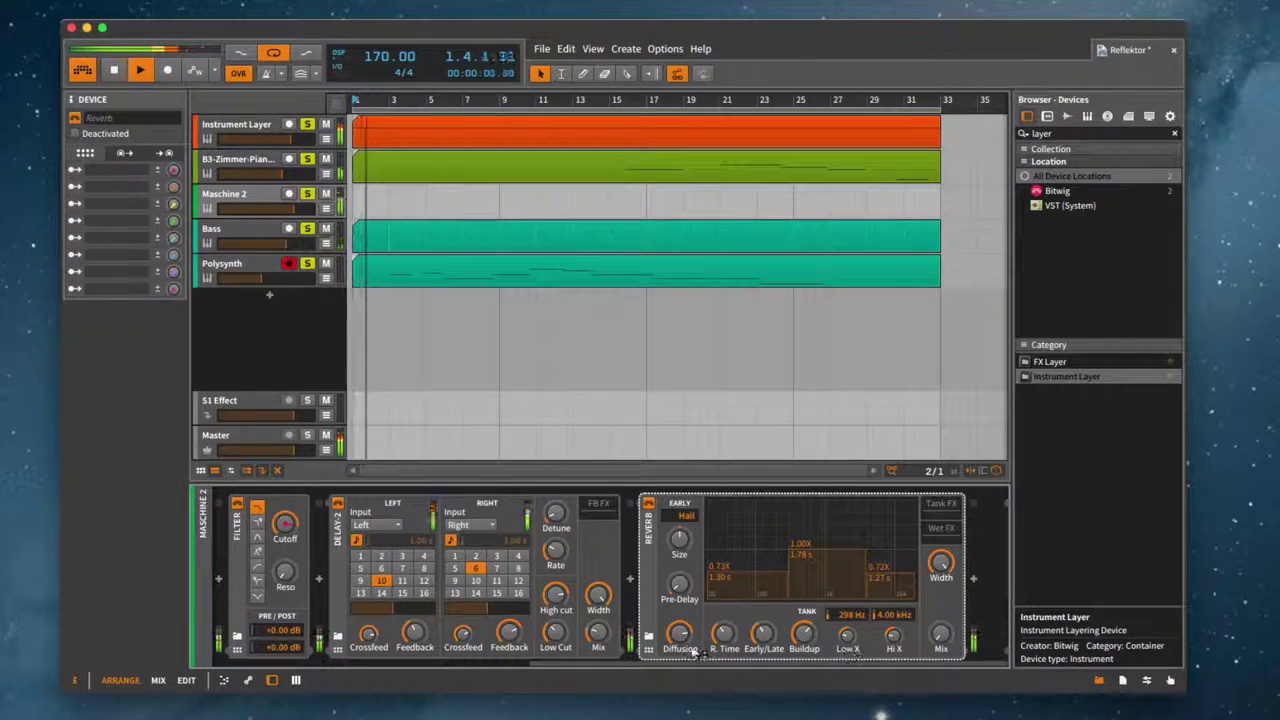
scroll(590, 640, left, 5)
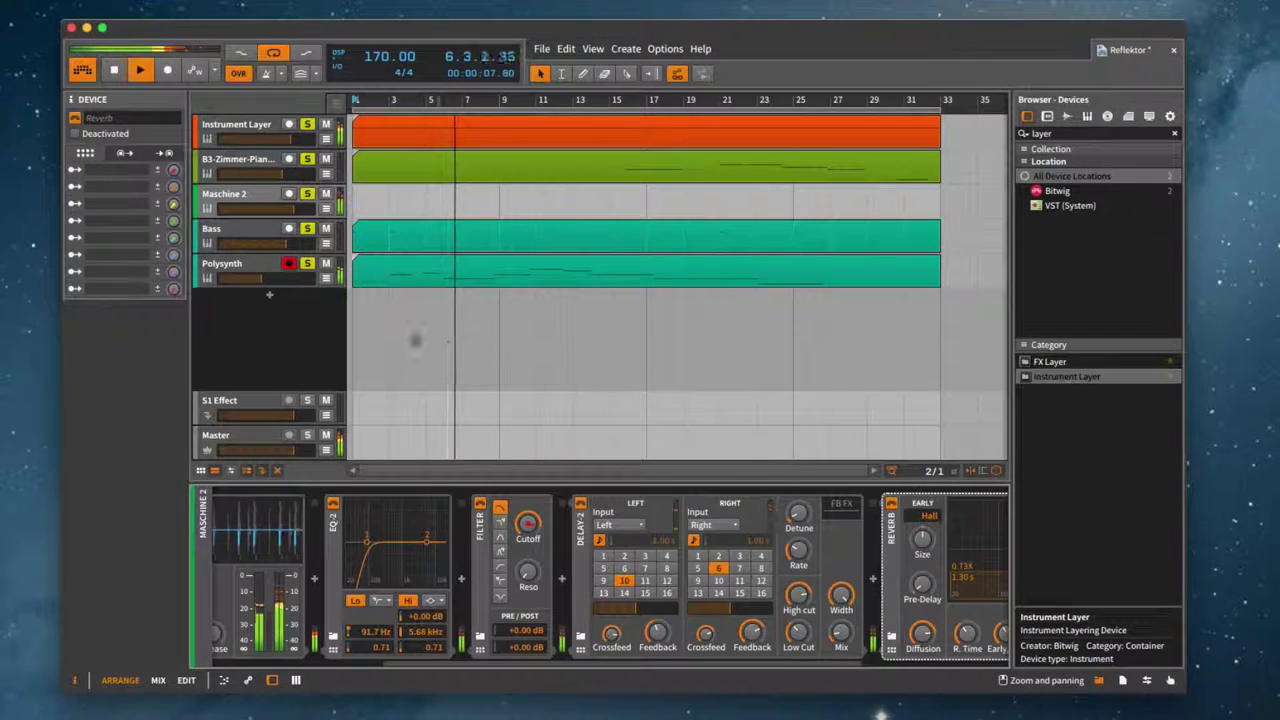
Adjust the overall Gain of the Instrument Layer device on the Instrument Layer track.
click(279, 127)
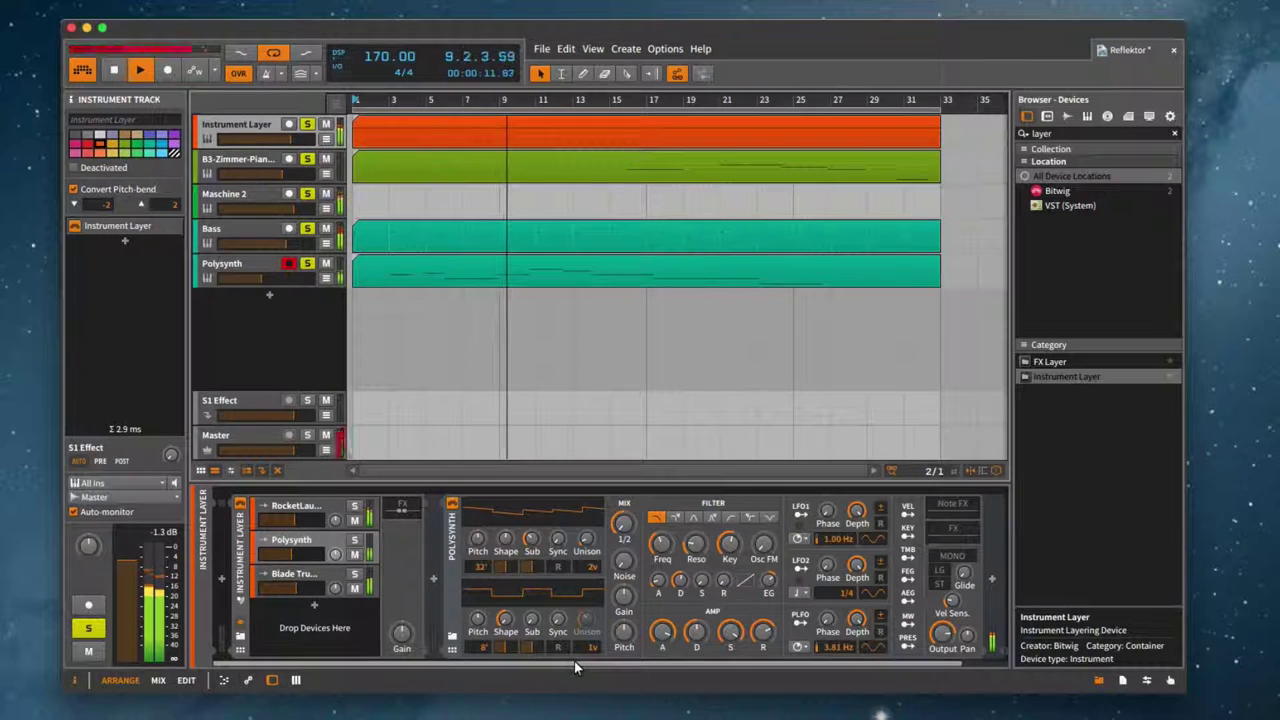
drag(575, 661, 789, 669)
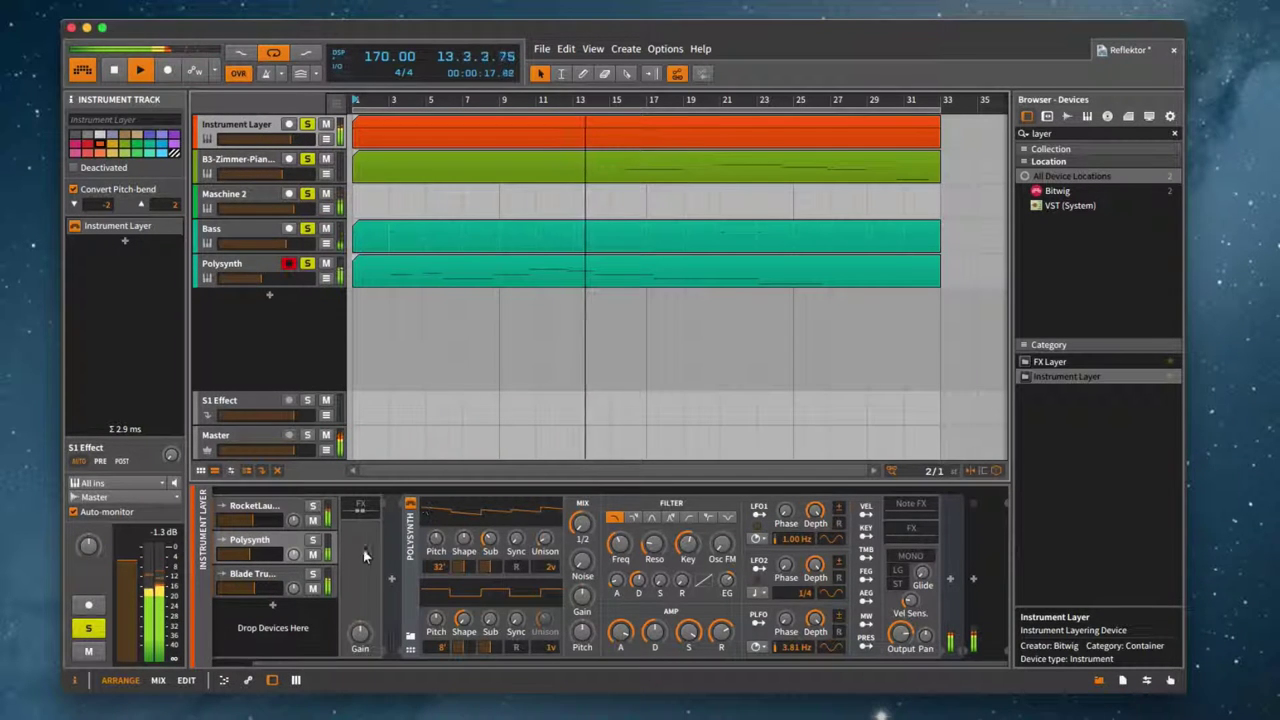
drag(362, 633, 226, 656)
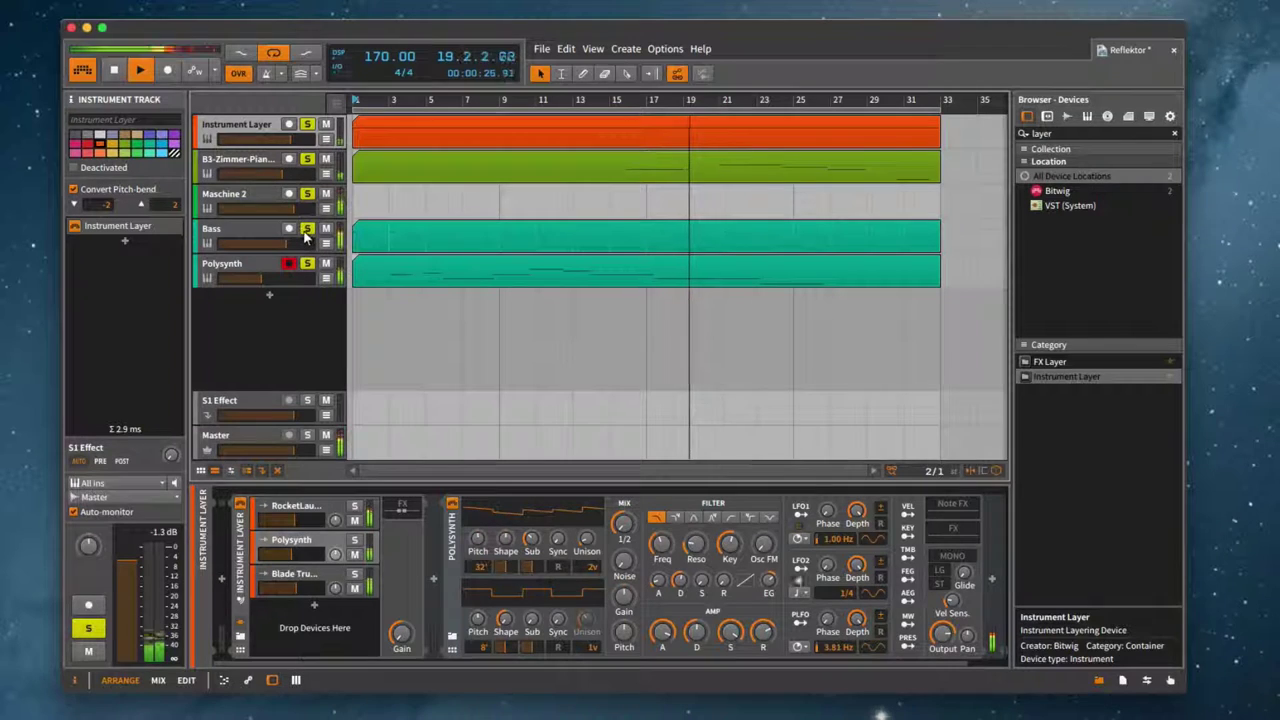
Show the device chains of the Maschine 2 and Polysynth tracks.
click(284, 202)
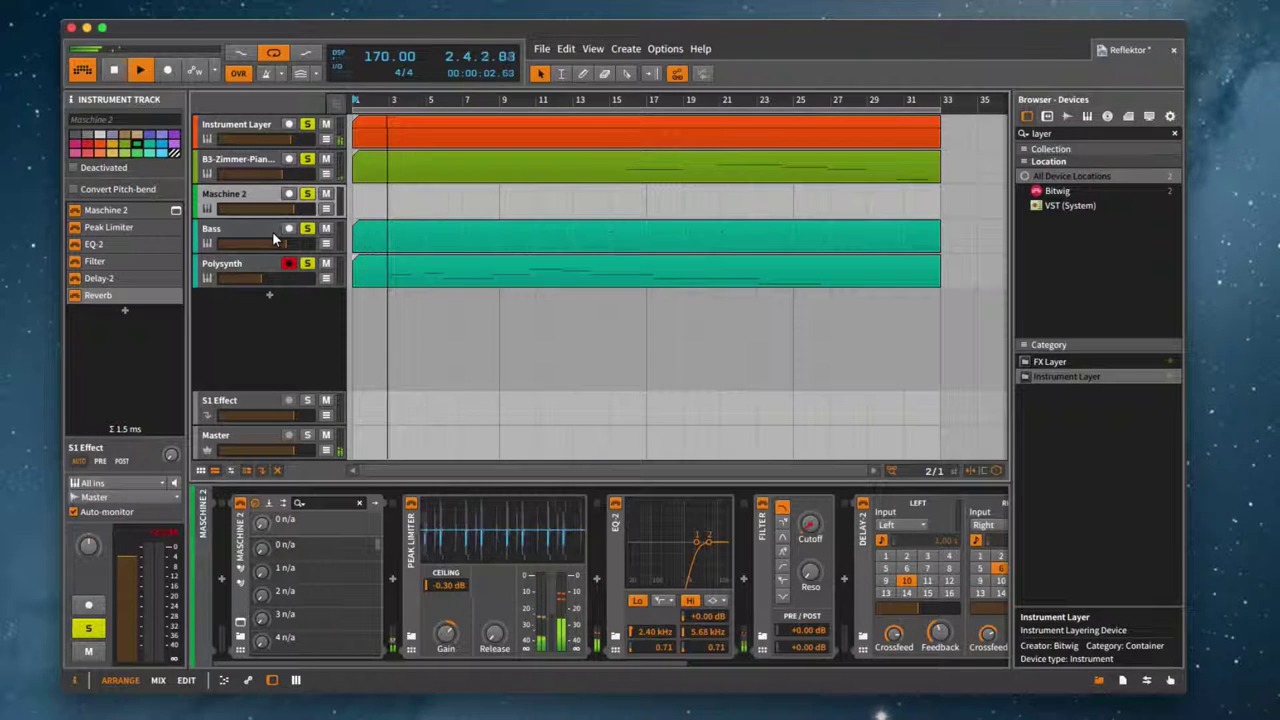
click(258, 270)
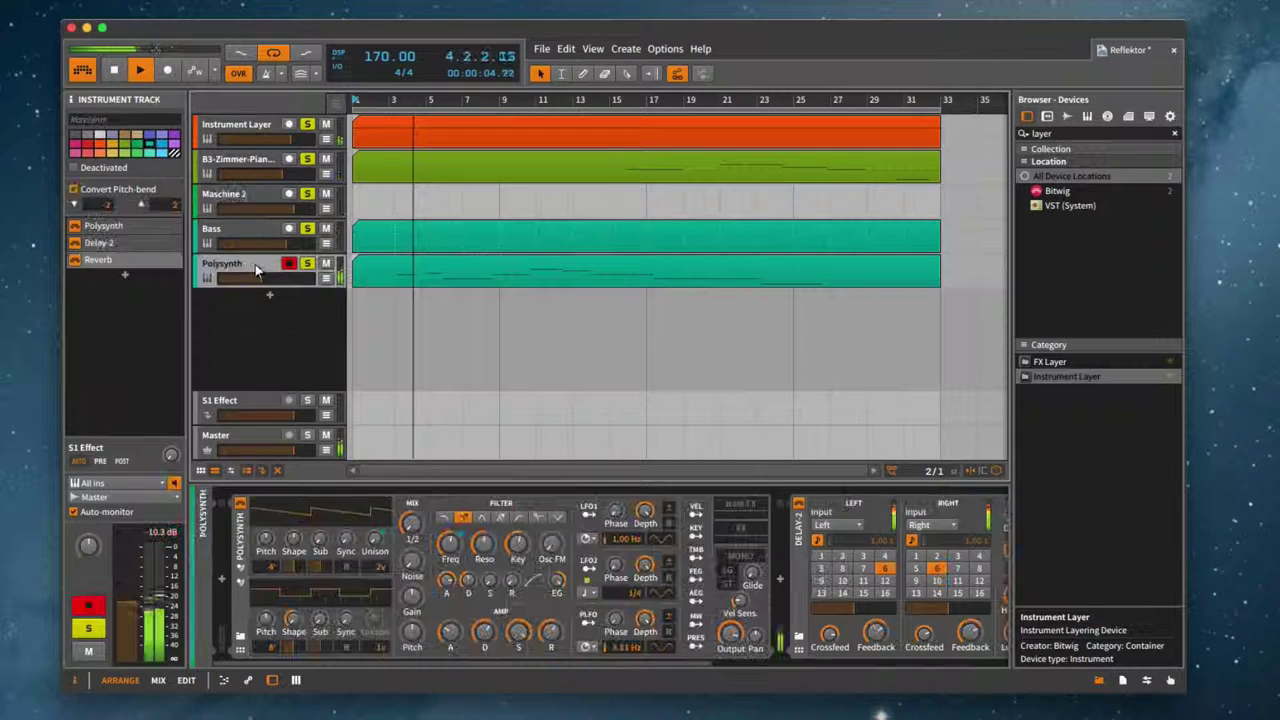